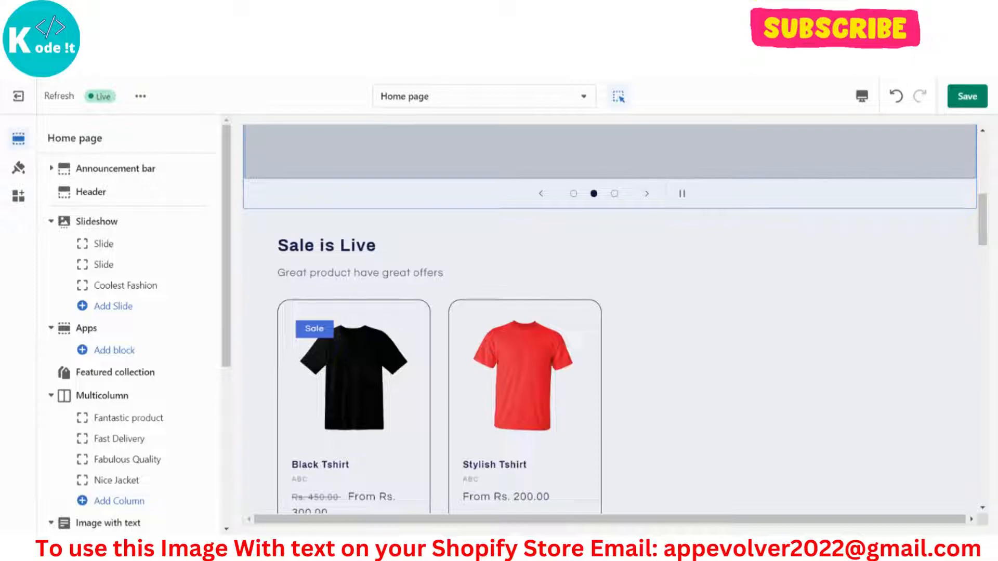
Add the Fuel Grid Image With Text block to the home page's Apps section and open its settings.
left_click(121, 349)
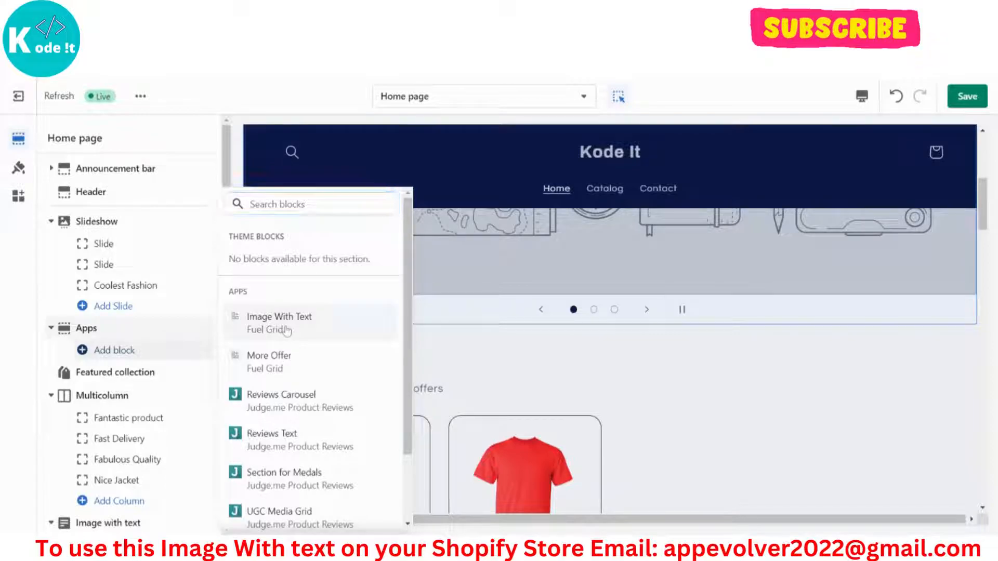
left_click(288, 331)
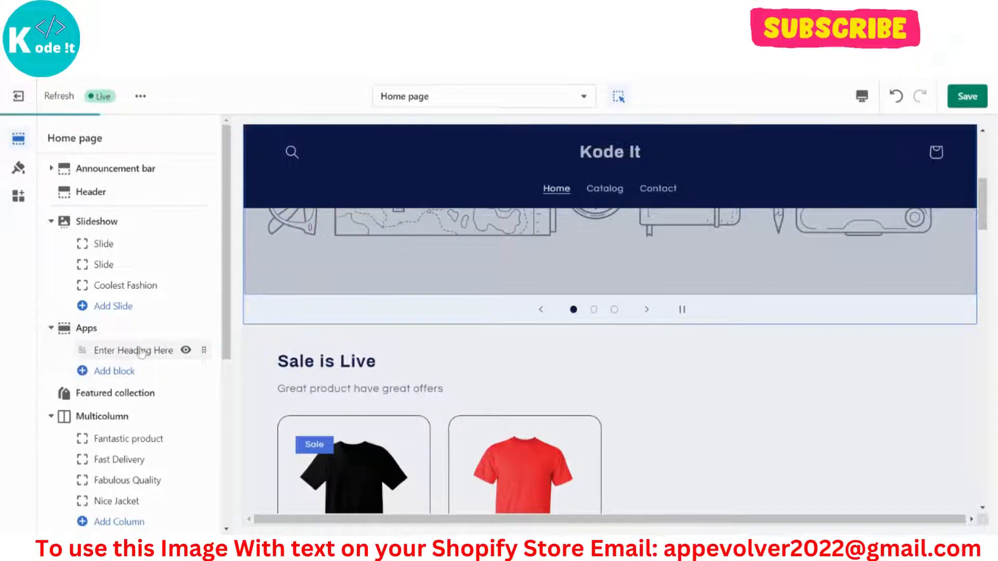
left_click(123, 352)
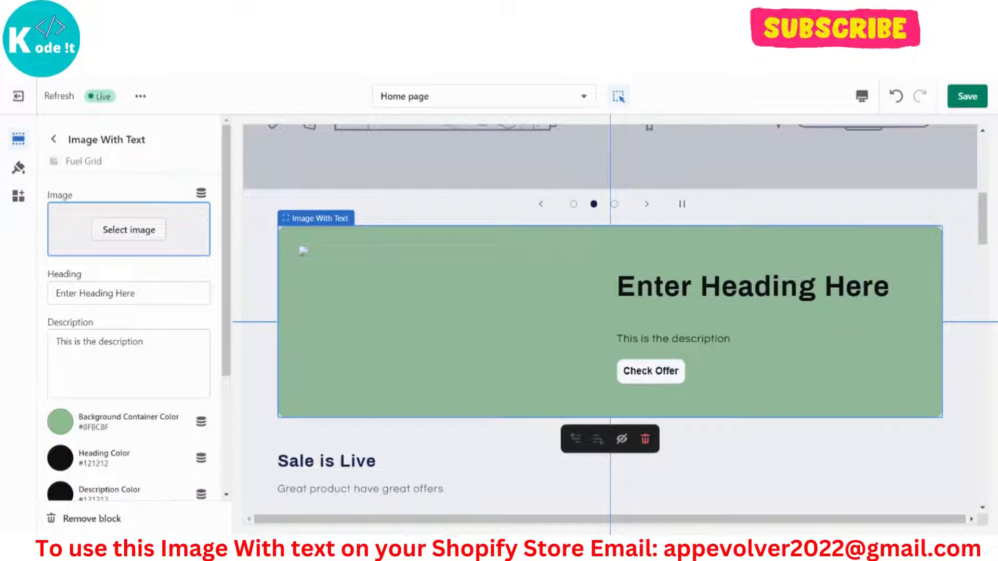
Set the block's image to the free stock photo of a turquoise necklace worn with a floral top, from the Women's Fashion collection.
left_click(102, 235)
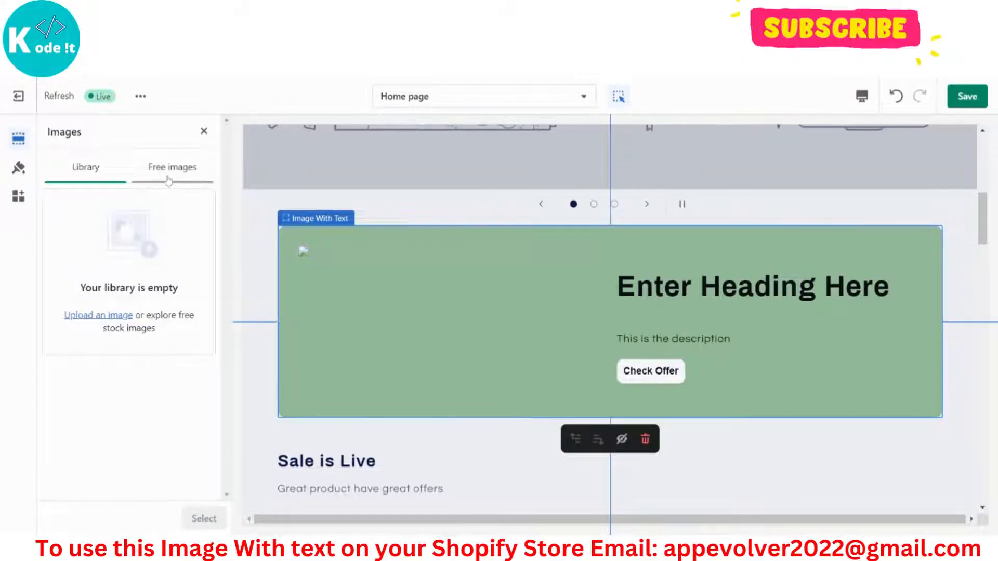
left_click(168, 180)
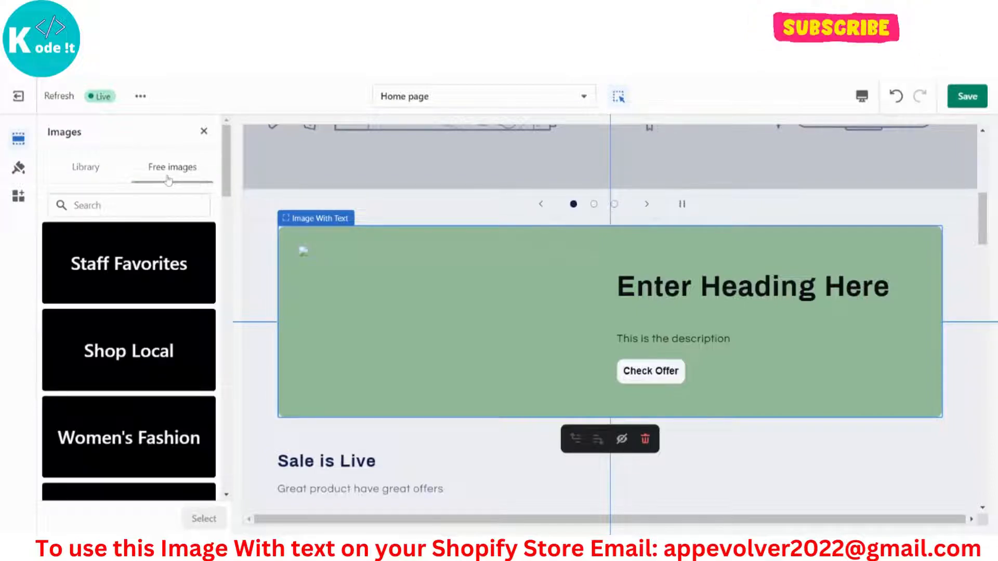
scroll(151, 358, "down", 3)
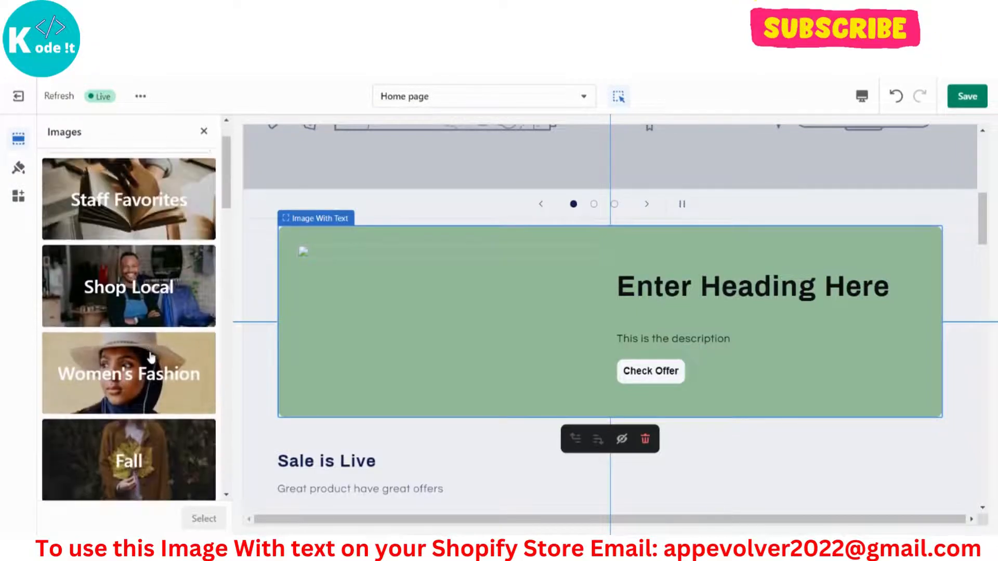
scroll(129, 322, "up", 1)
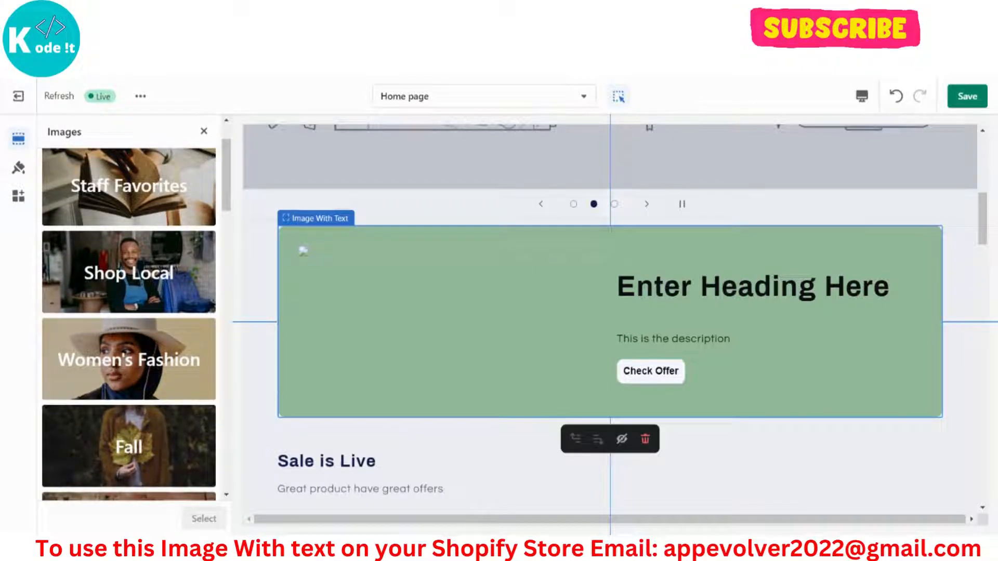
scroll(149, 310, "down", 3)
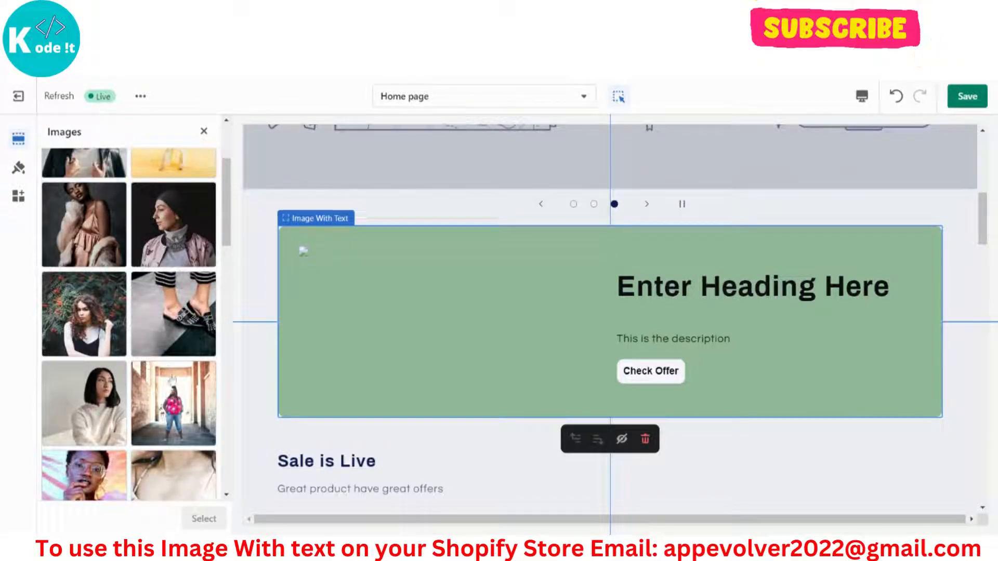
scroll(176, 400, "down", 2)
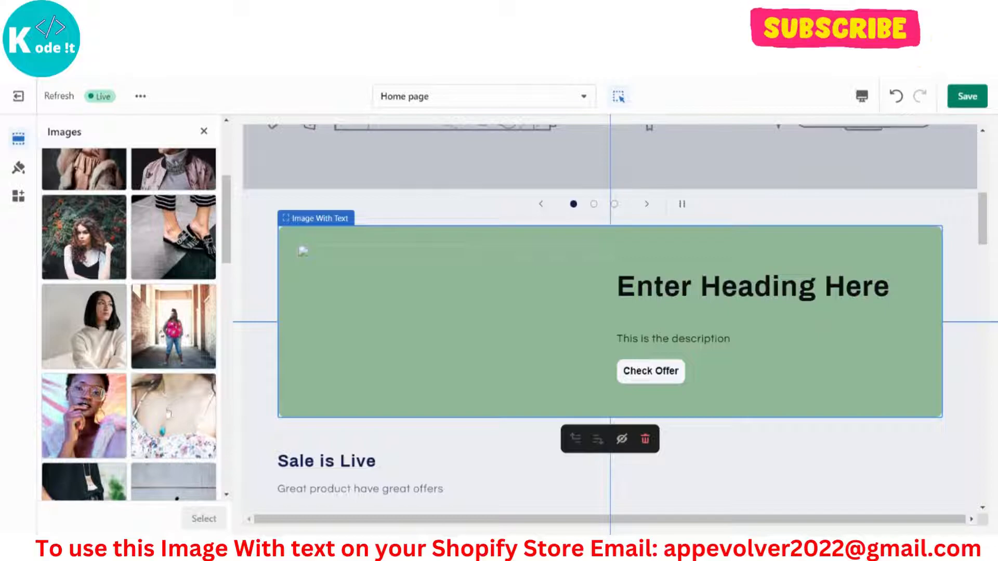
left_click(168, 413)
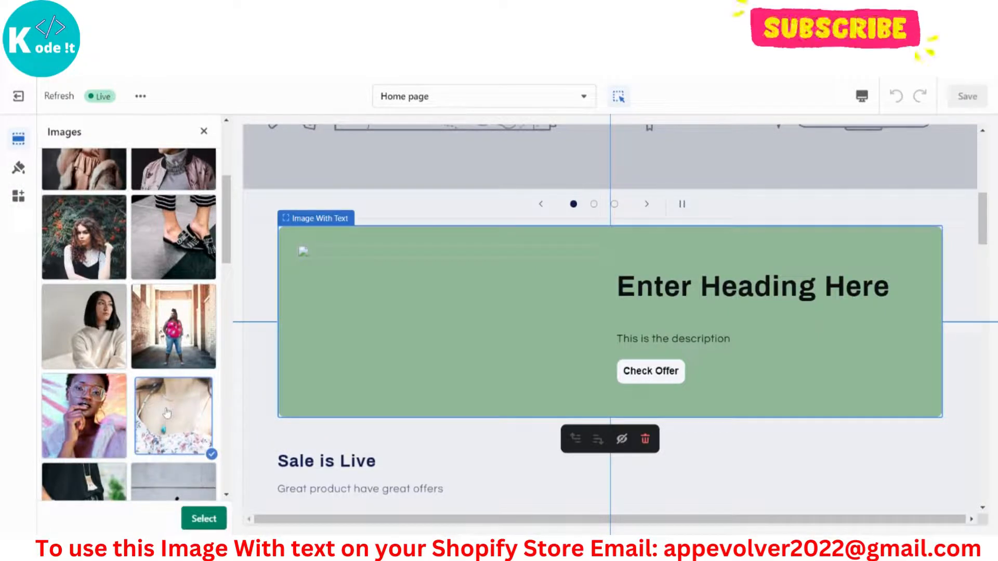
left_click(199, 519)
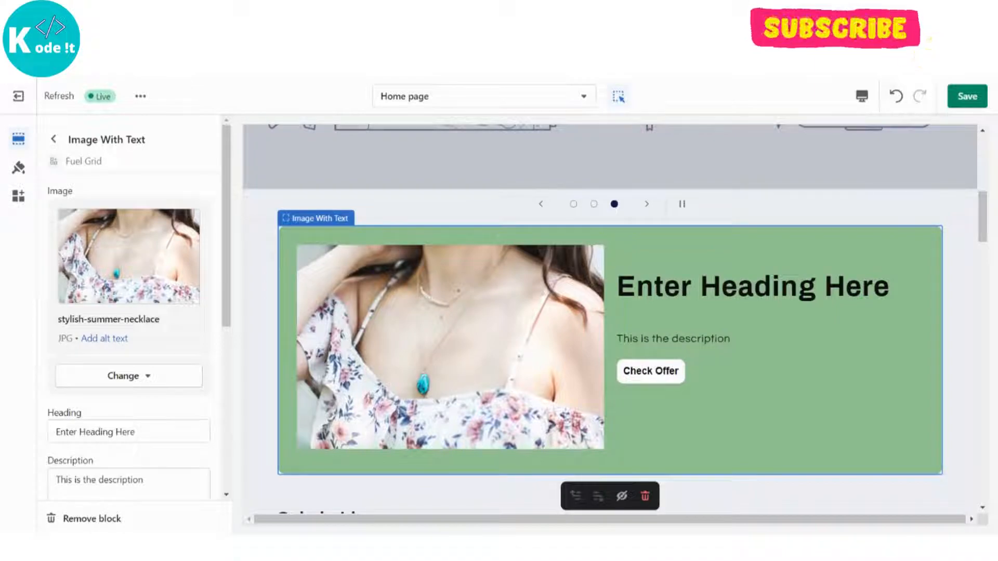
Replace the Image With Text block's heading with "Sale Is Now Live!".
scroll(155, 315, "down", 2)
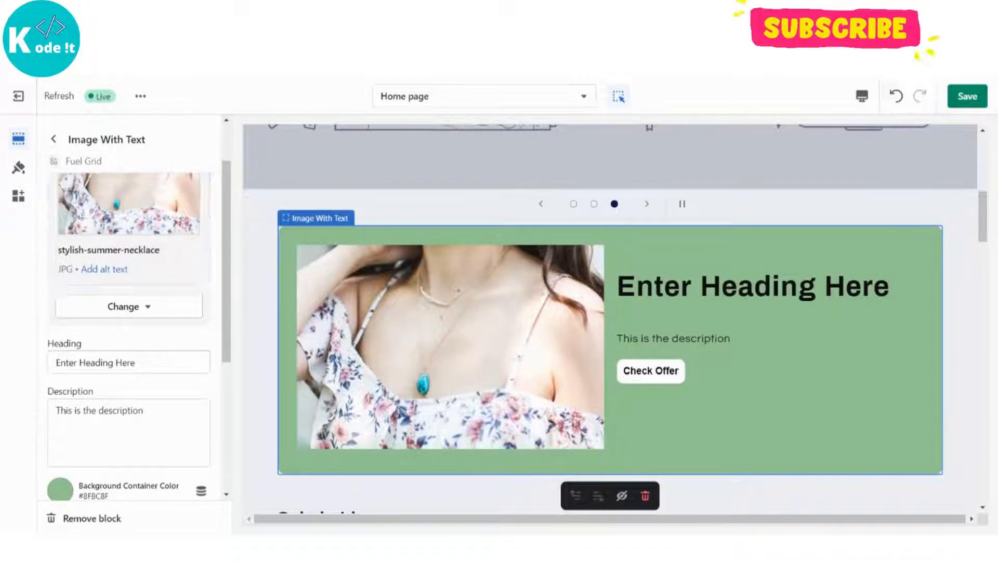
double_click(67, 363)
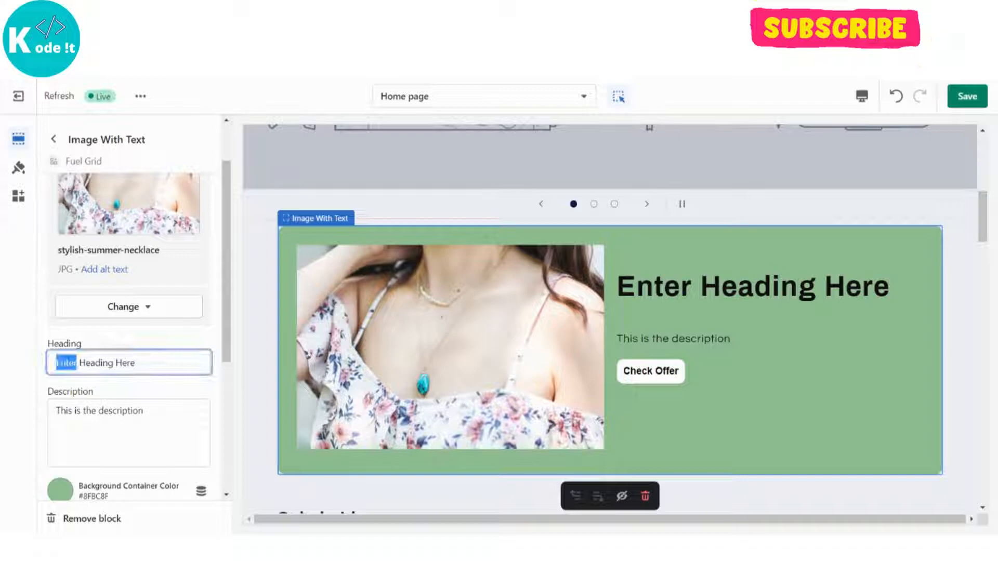
key("ctrl+a")
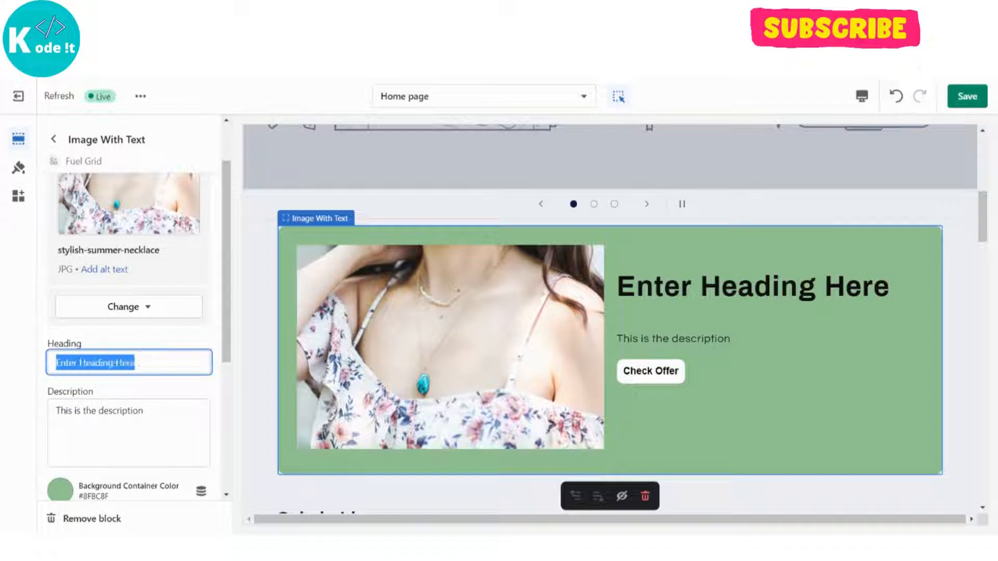
key("BackSpace")
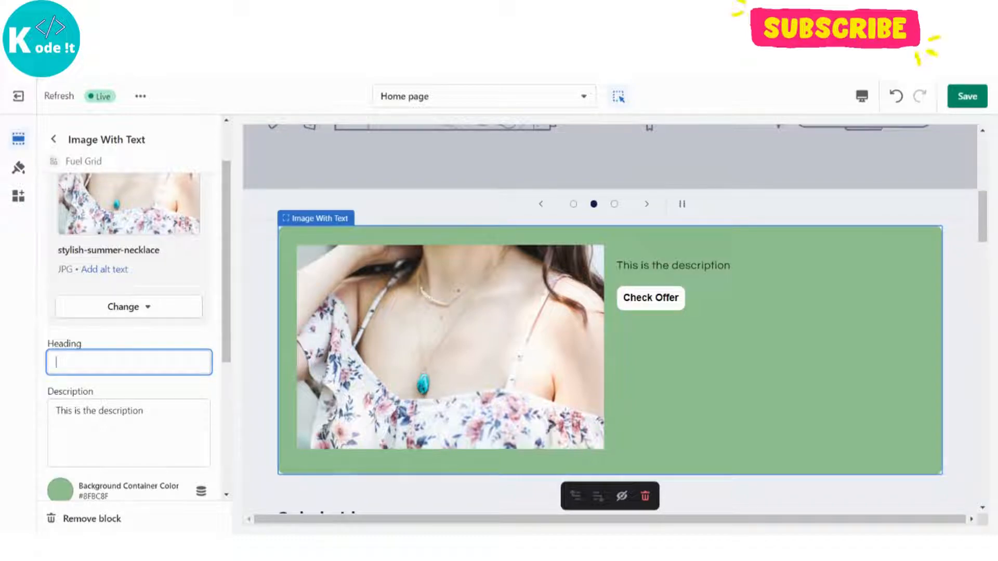
type("Sale Is N")
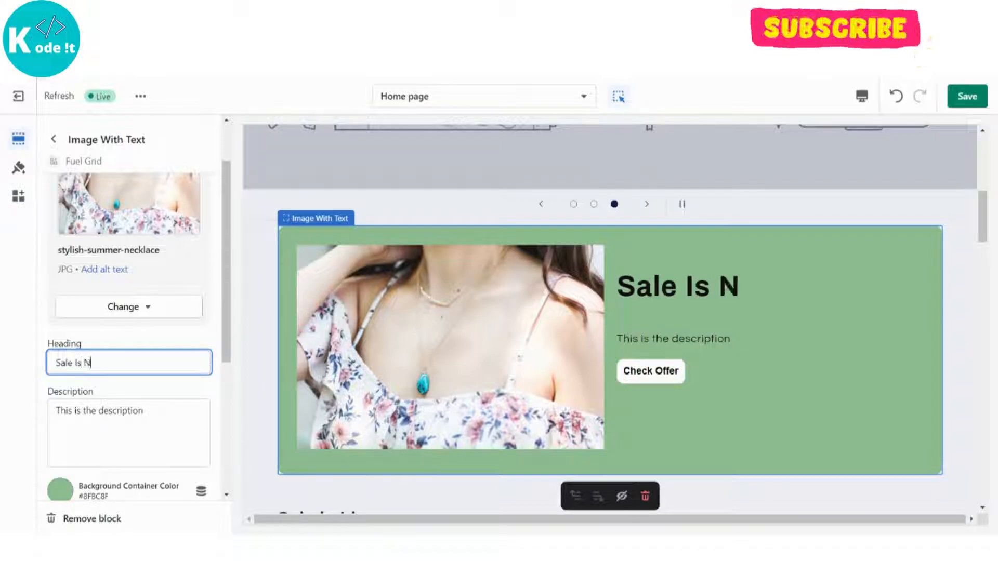
type("ow Live!")
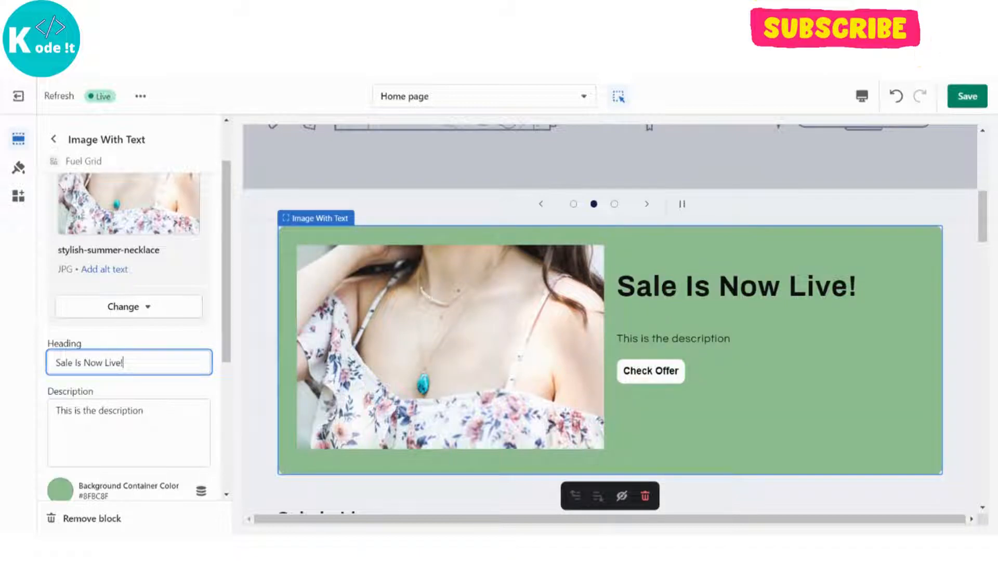
Replace the block's description with the copied placeholder paragraph running from "Lorem ipsum dolor sit amet" to "ex ea commodo consequat.".
scroll(123, 362, "down", 1)
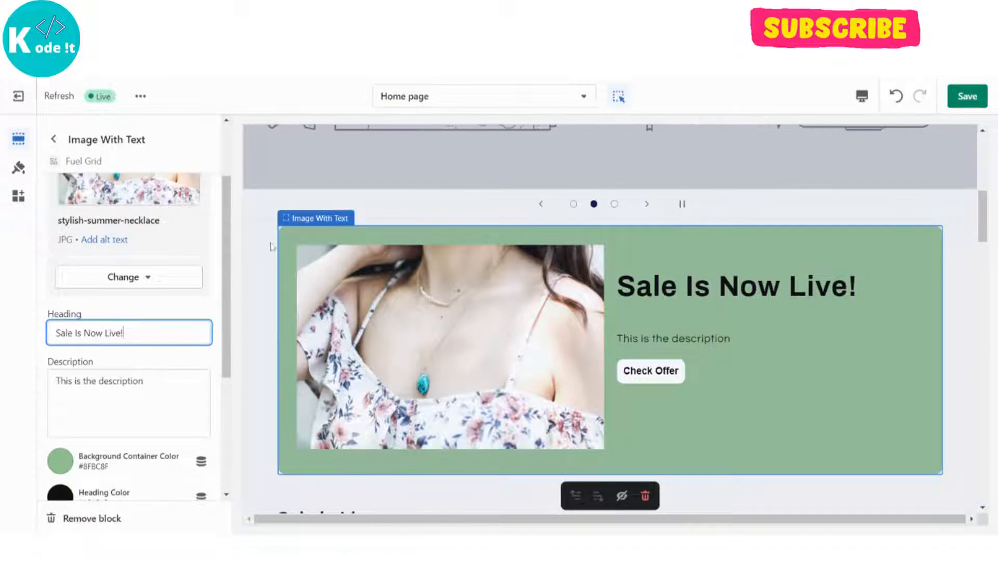
key("ctrl+s")
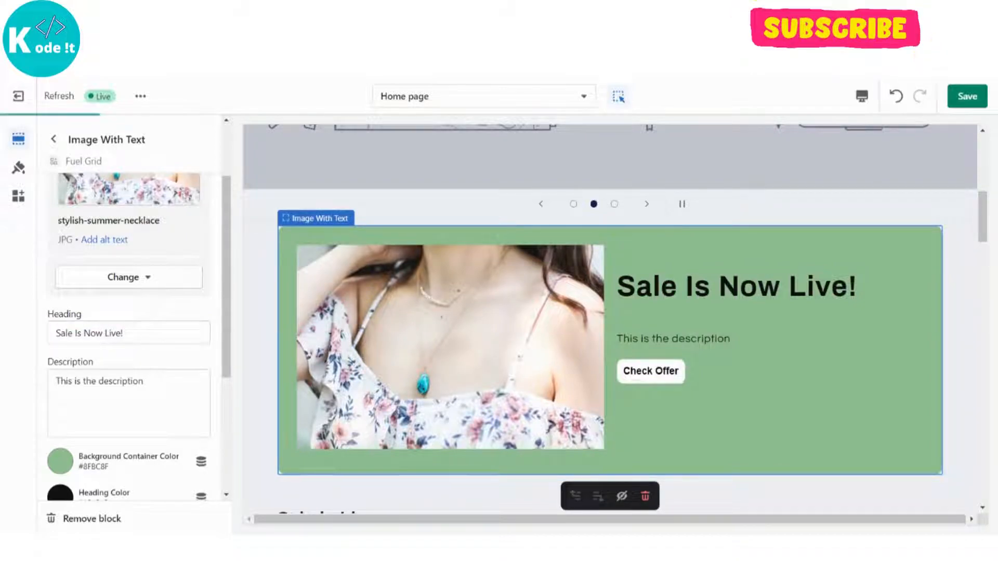
triple_click(100, 381)
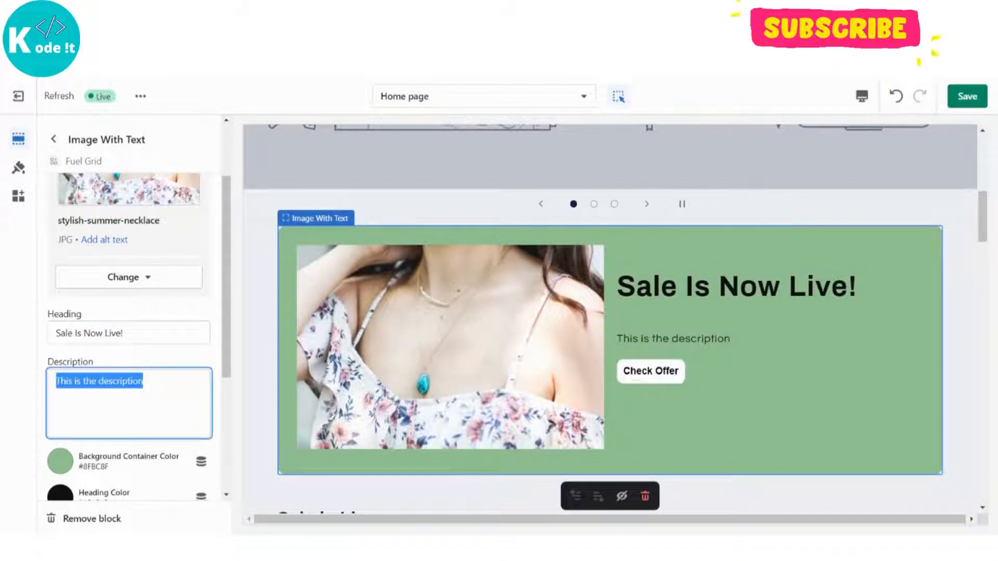
key("BackSpace")
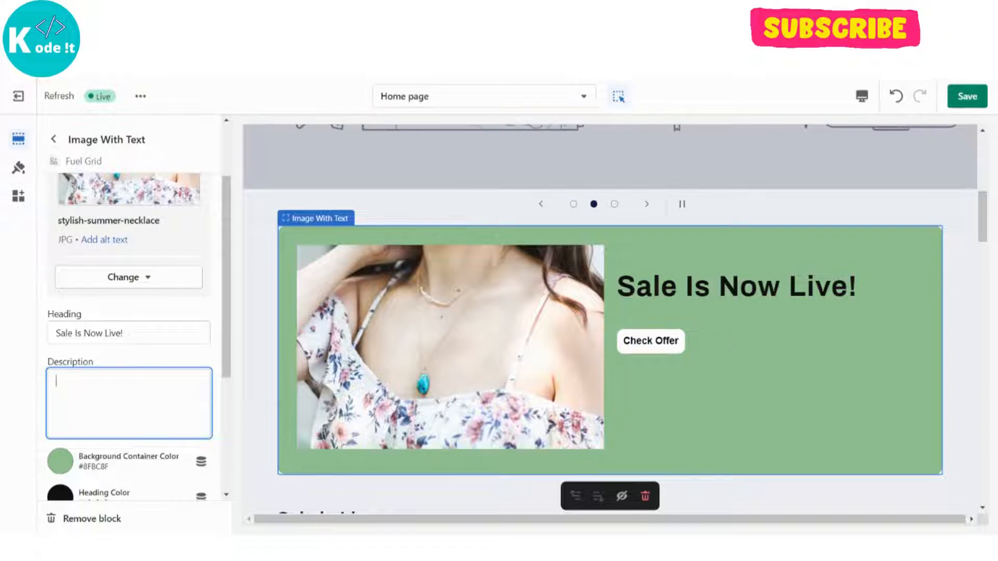
type("Lorem ipsum dolor sit amet, consectetur adipiscing elit, sed do eiusmod tempor incididunt ut labore et dolore magna aliqua. Ut enim ad minim veniam, quis nostrud exercitation ullamco laboris nisi ut aliquip ex ea commodo consequat.")
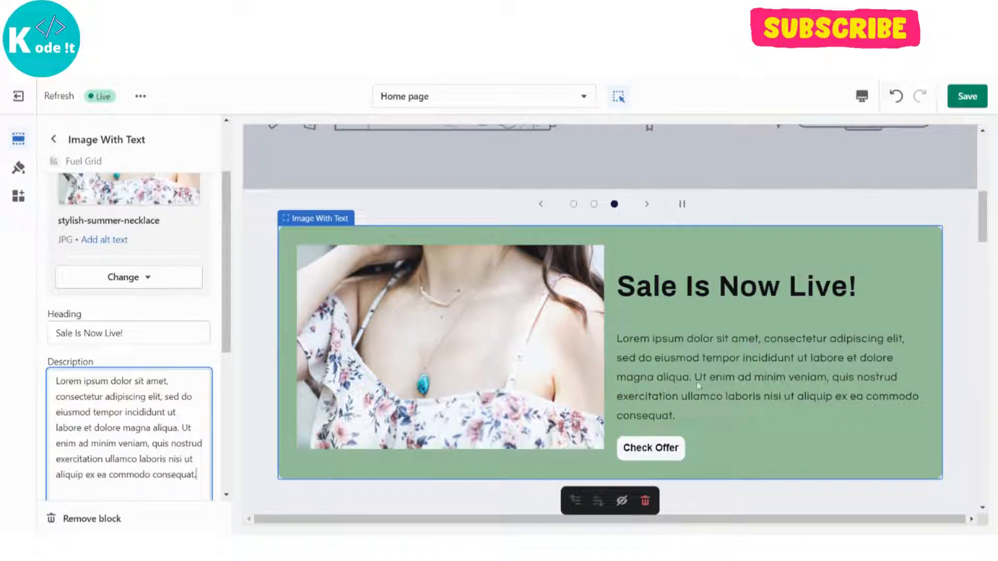
Change the block's background container color to the khaki shade #BCB78F.
scroll(696, 382, "down", 2)
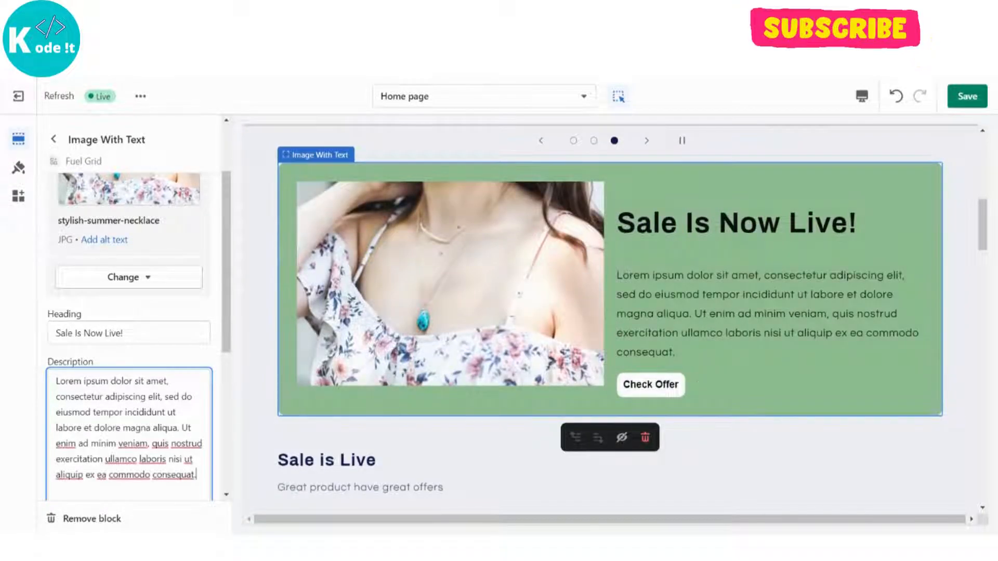
scroll(208, 320, "down", 4)
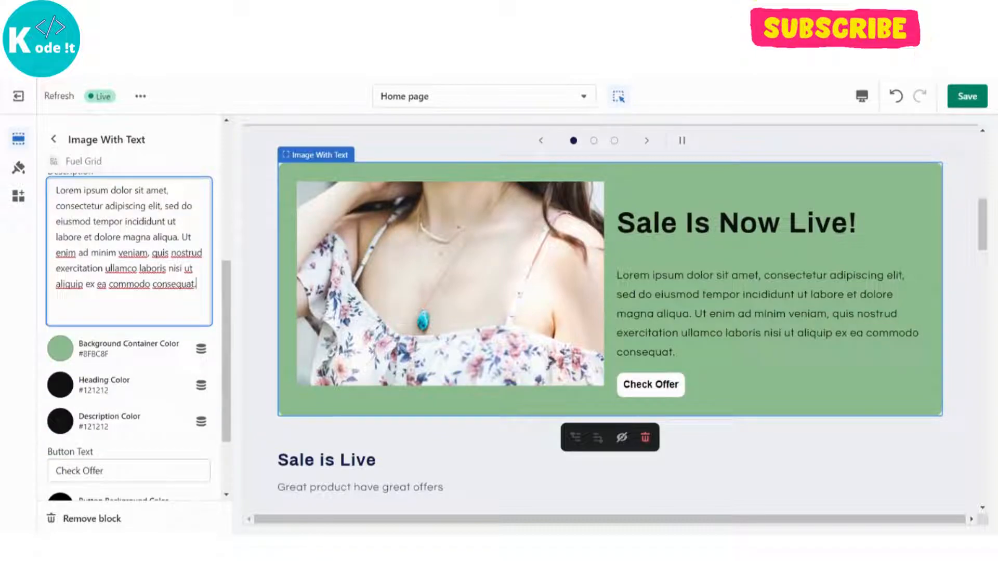
scroll(192, 312, "down", 1)
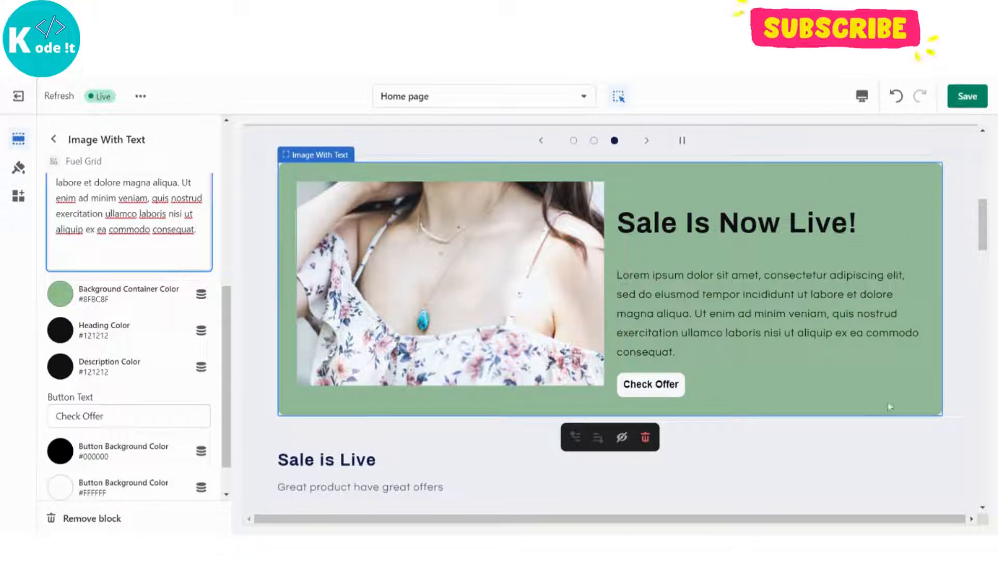
left_click(58, 306)
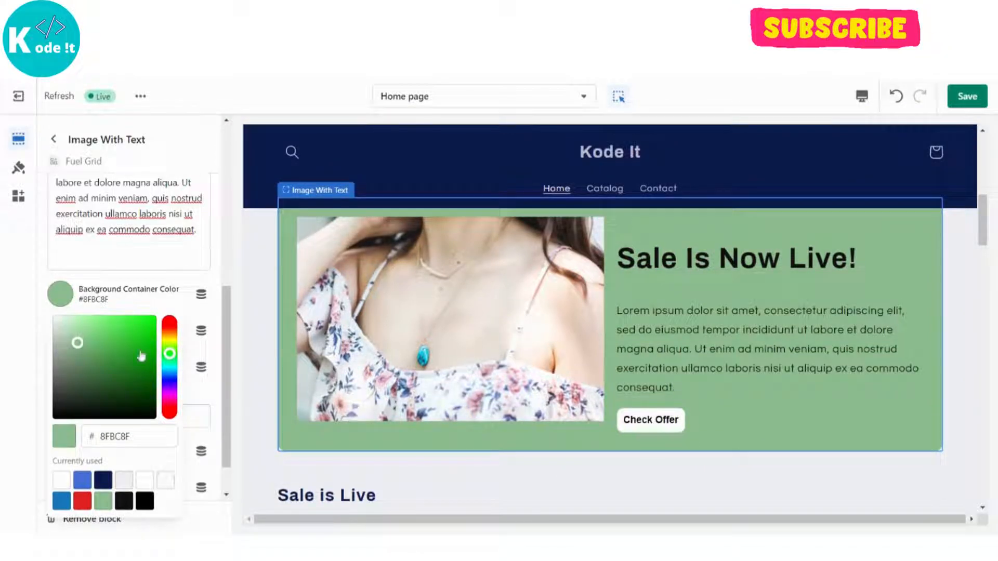
left_click(171, 339)
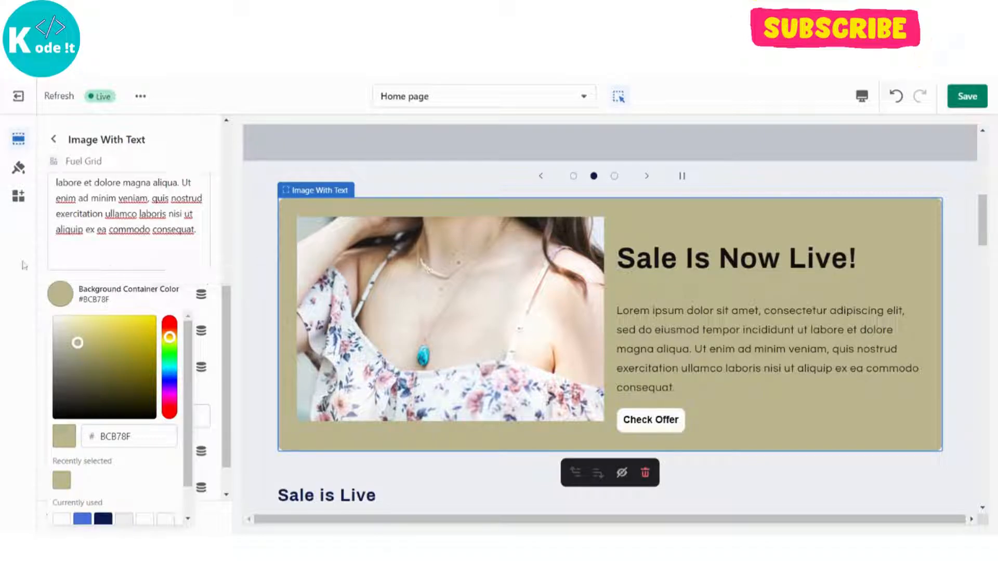
left_click(33, 274)
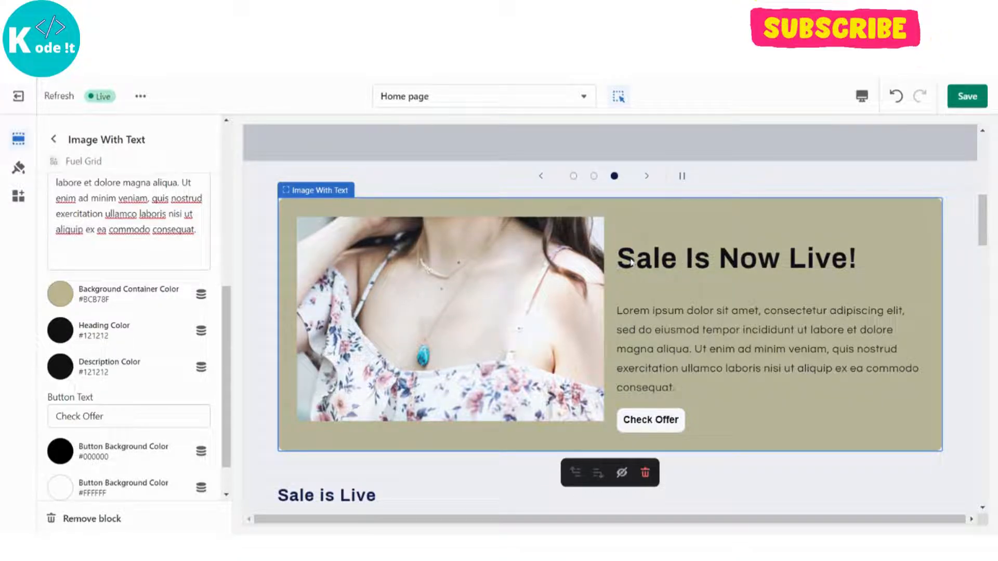
Change the block's heading color to the off-white shade #F9F4F4.
left_click(62, 334)
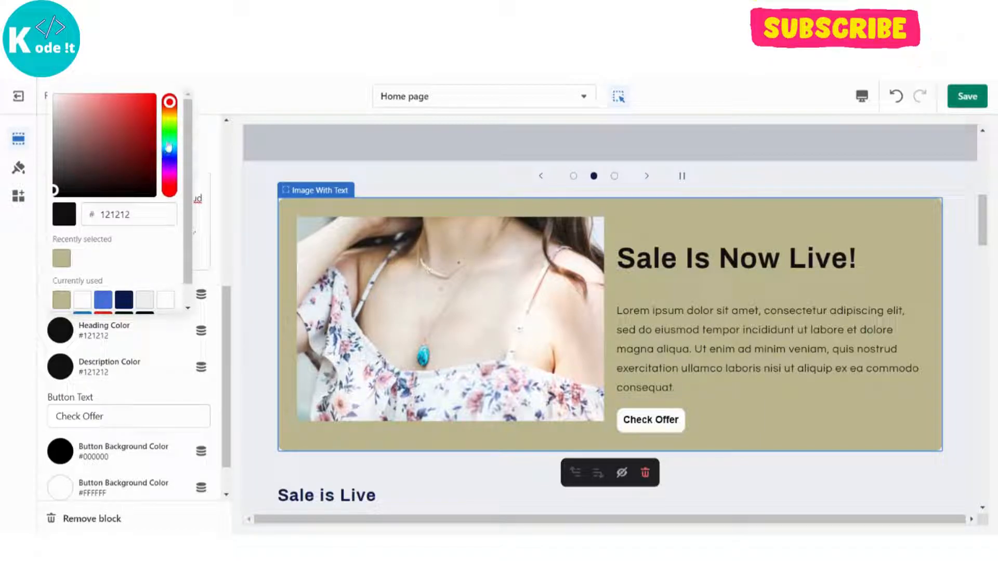
left_click(56, 100)
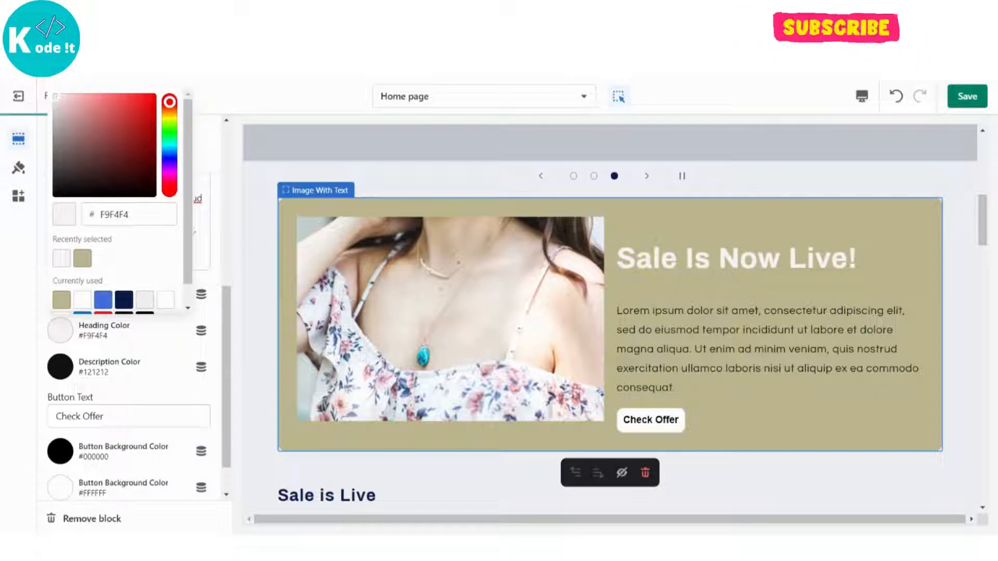
left_click(30, 319)
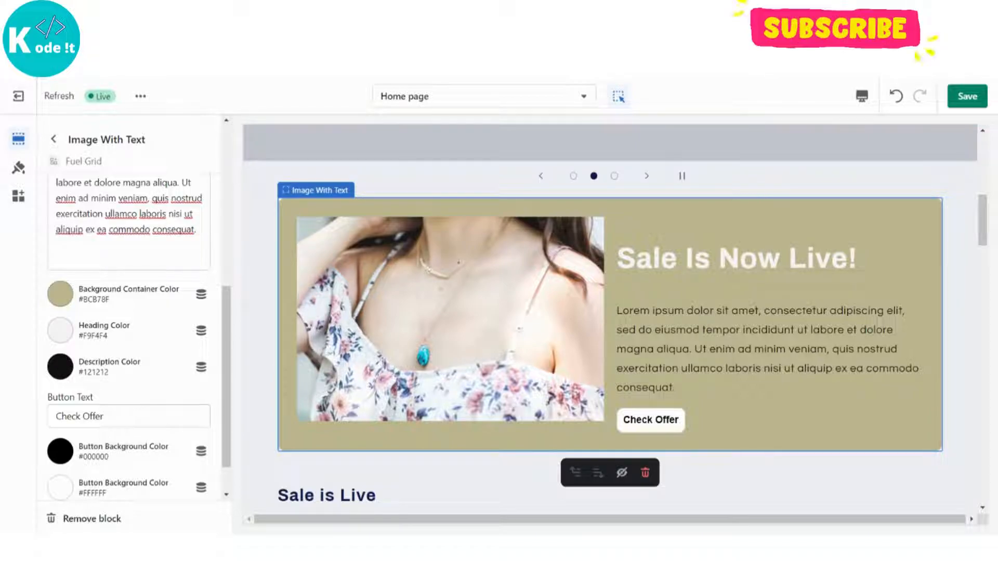
Try red #D91C1C and pale #F7ECEC for the description color, and settle on near-black #0E0E0E.
left_click(59, 370)
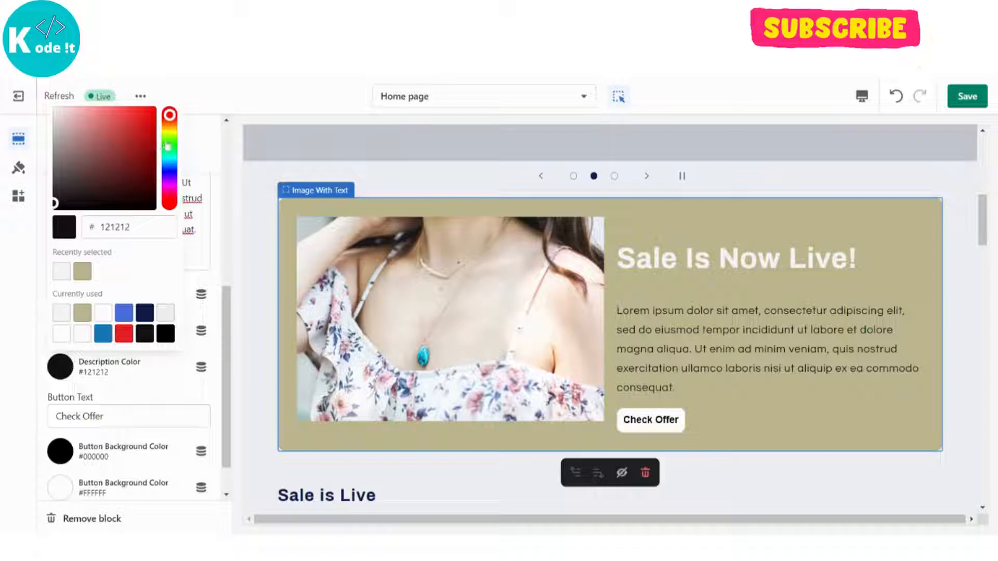
left_click(143, 123)
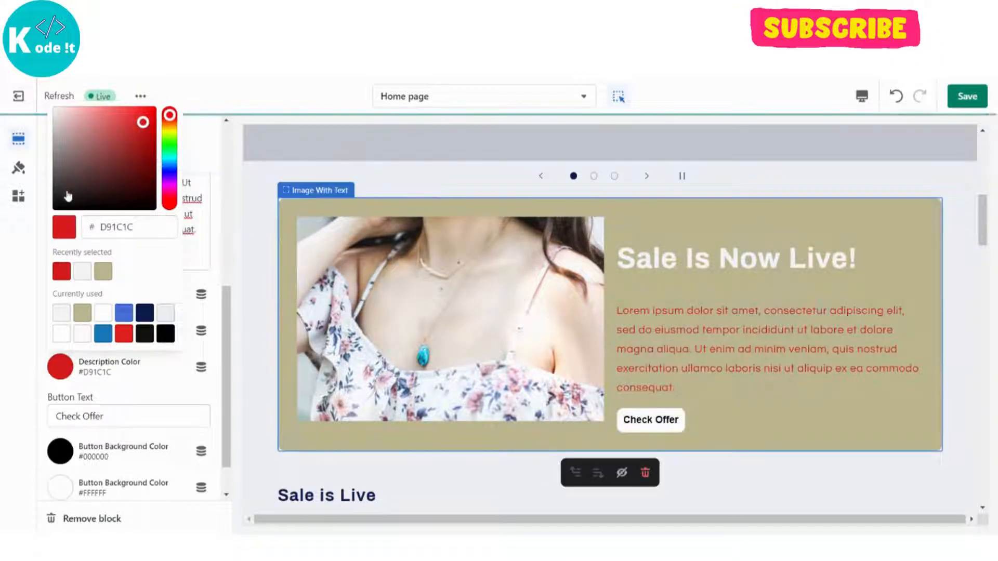
left_click(58, 116)
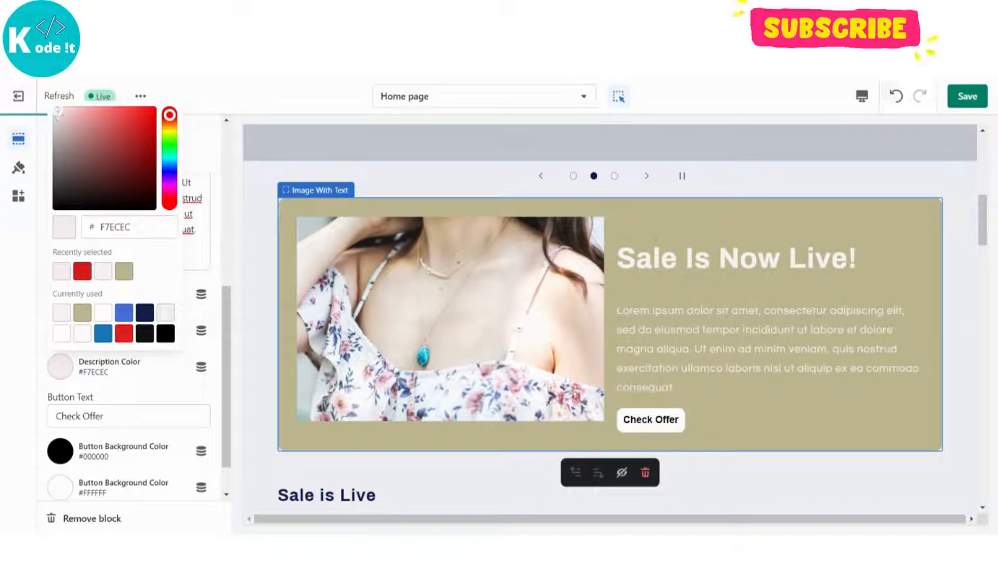
left_click(58, 206)
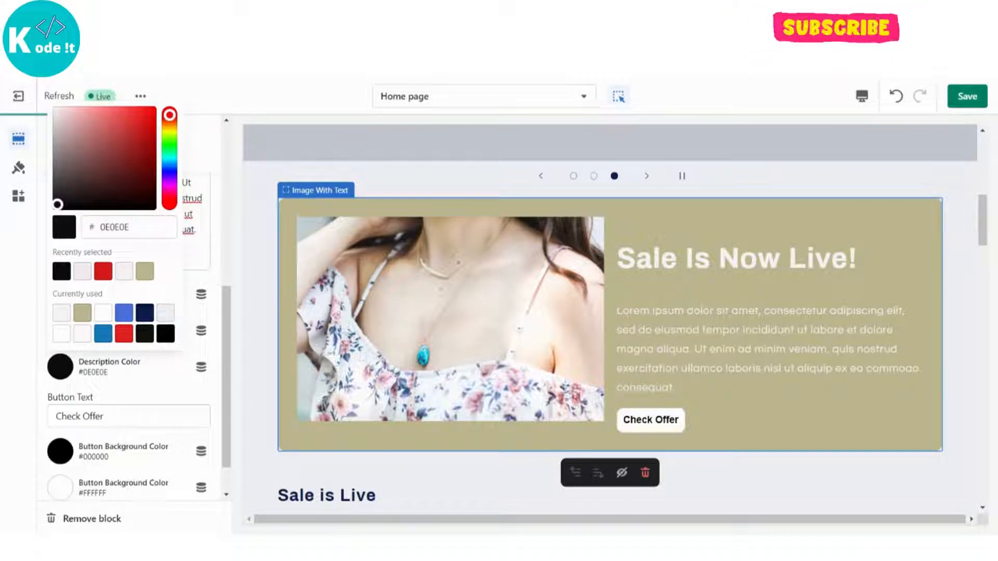
Darken the block's description color to the near-black shade #060606.
left_click(55, 207)
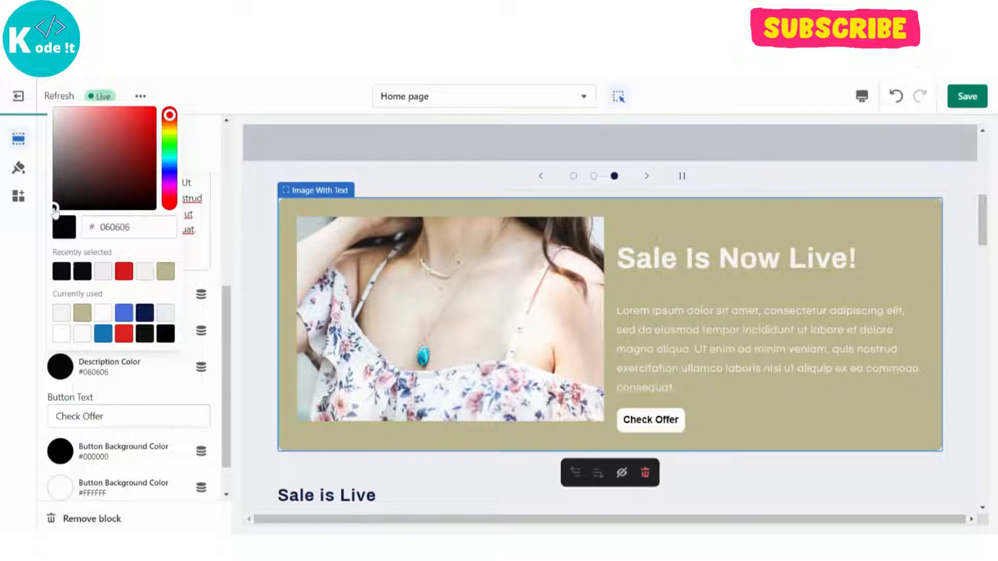
left_click(11, 261)
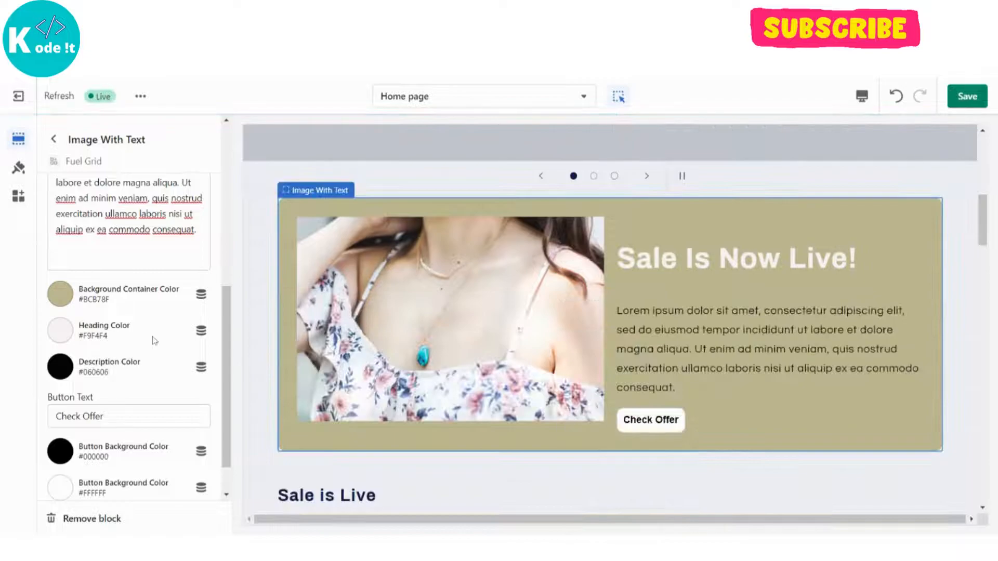
Replace the block's button text with "Checkout The Sale".
scroll(150, 353, "down", 1)
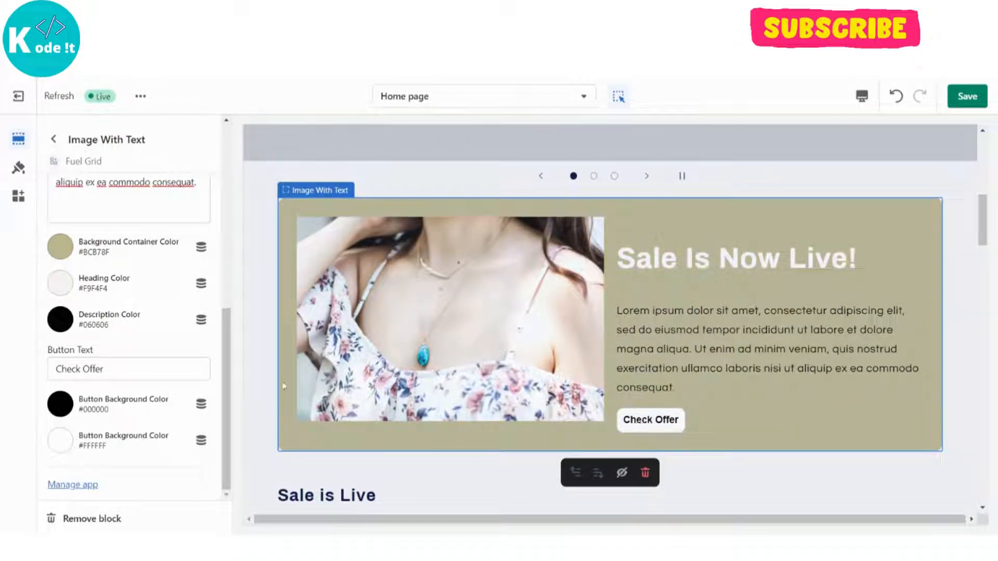
left_click(132, 370)
key("ctrl+shift+Left")
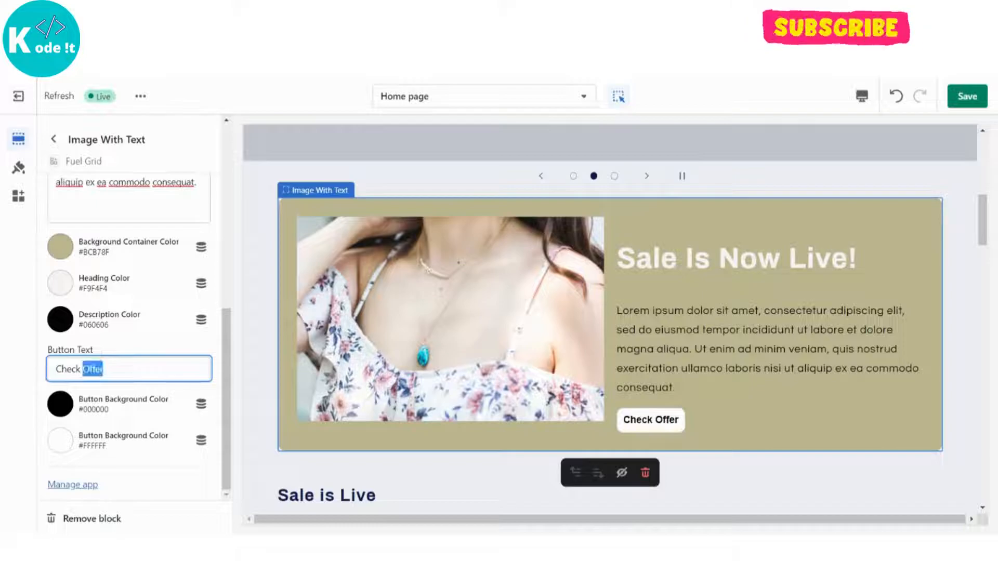
key("BackSpace")
key("BackSpace")
key("BackSpace")
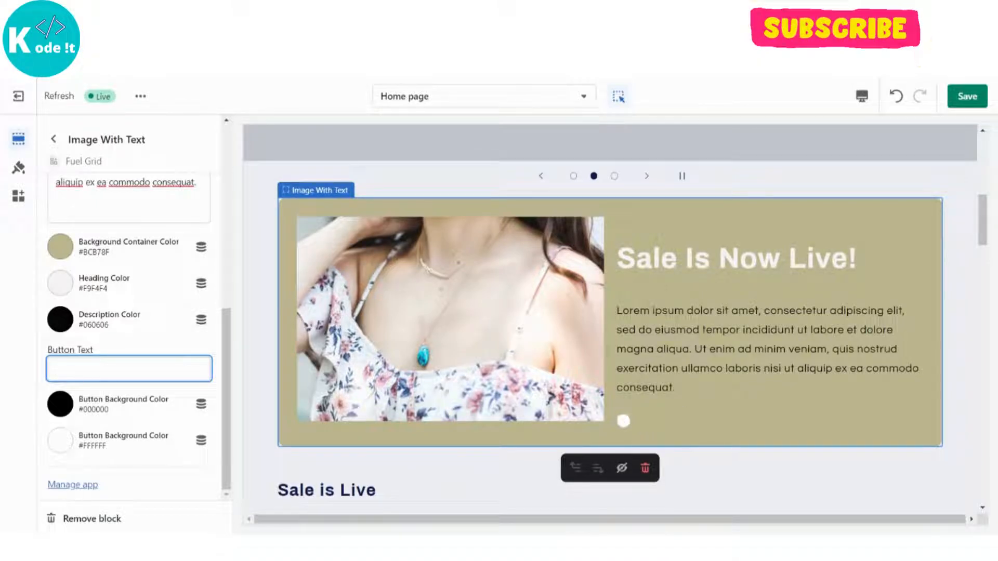
type("heck")
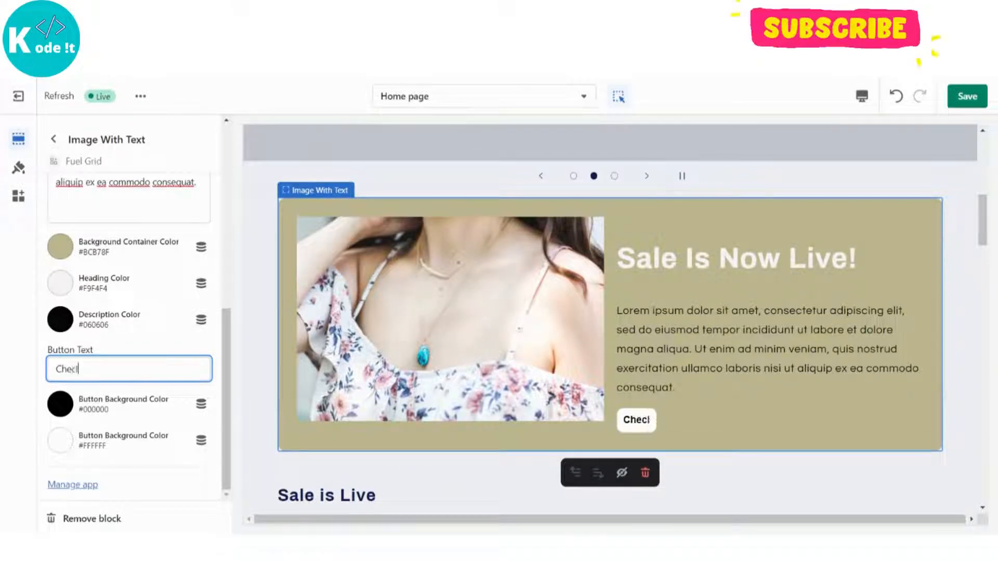
type("out ")
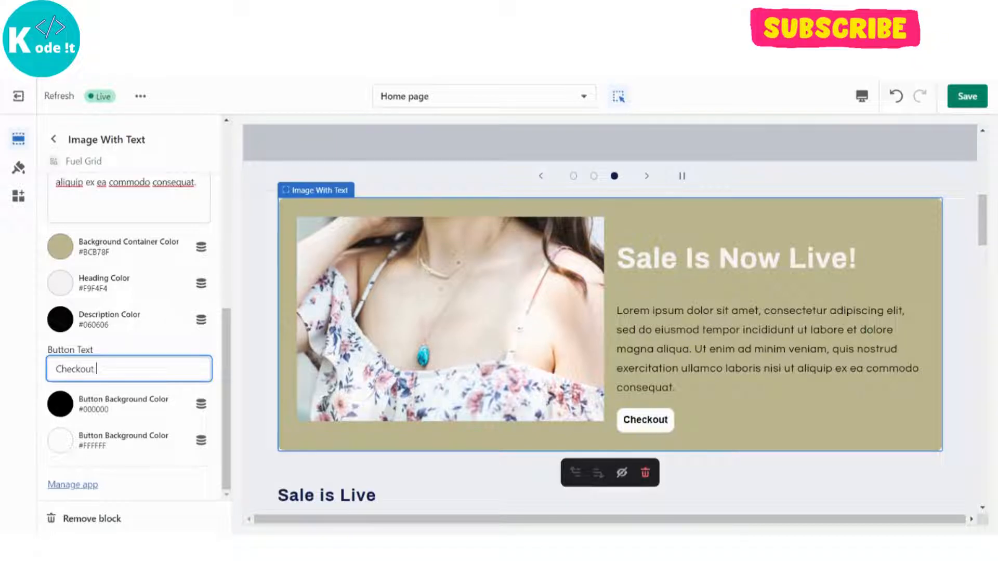
type("the Sale")
key("Left")
key("Left")
key("BackSpace")
type("TR")
key("BackSpace")
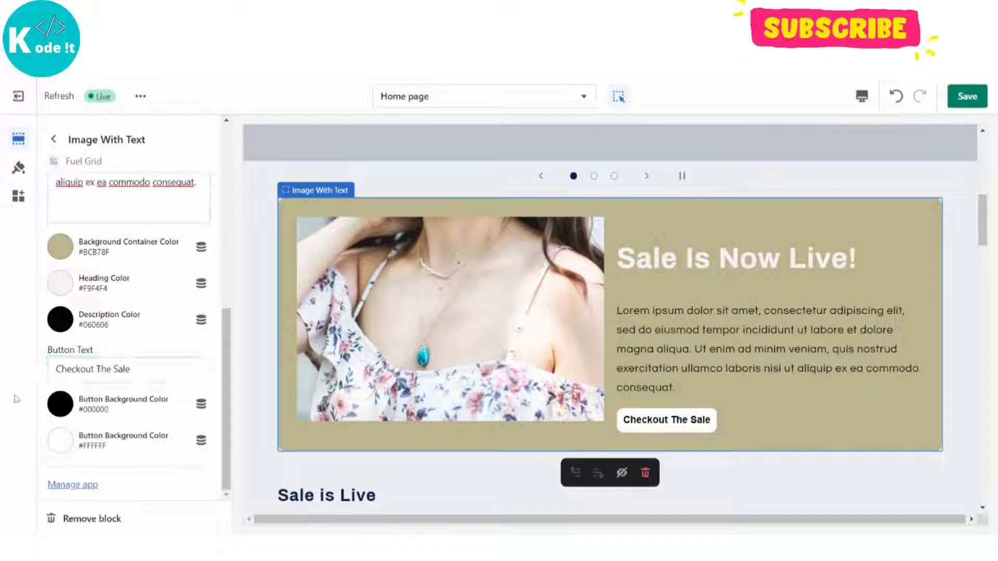
Change the first of the two Button Background Color settings, which colors the button's label, to red #EF1212.
left_click(66, 412)
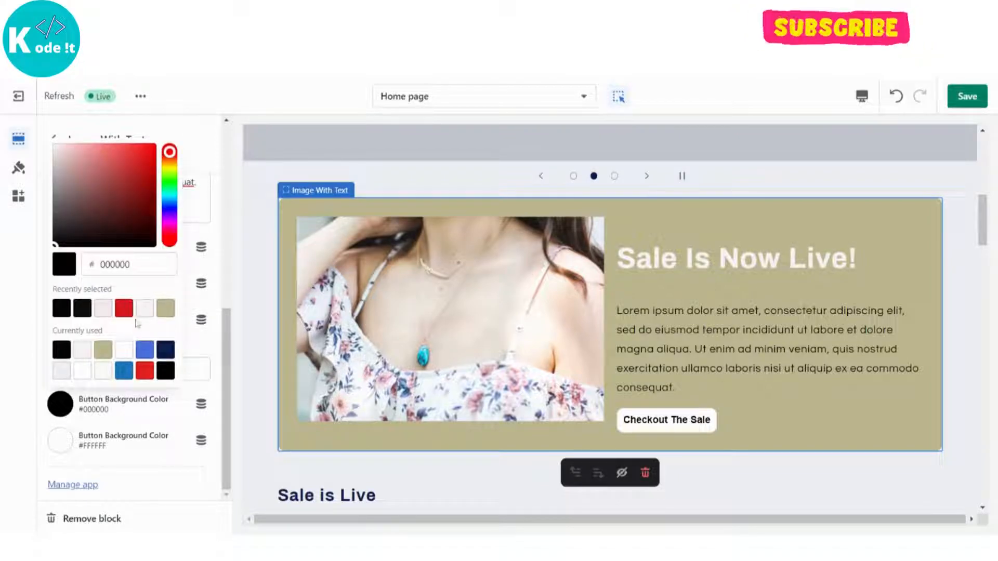
left_click(148, 150)
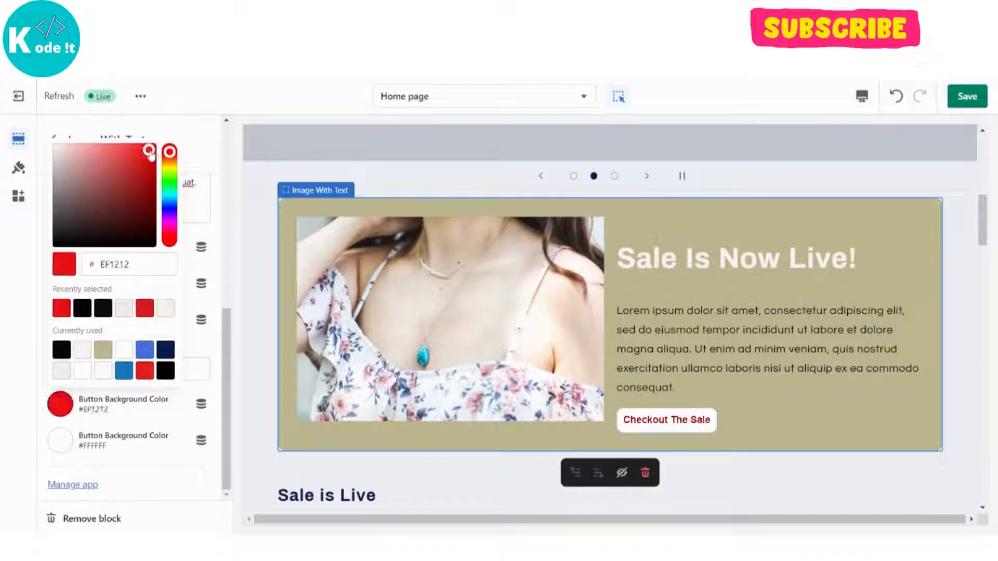
left_click(1, 350)
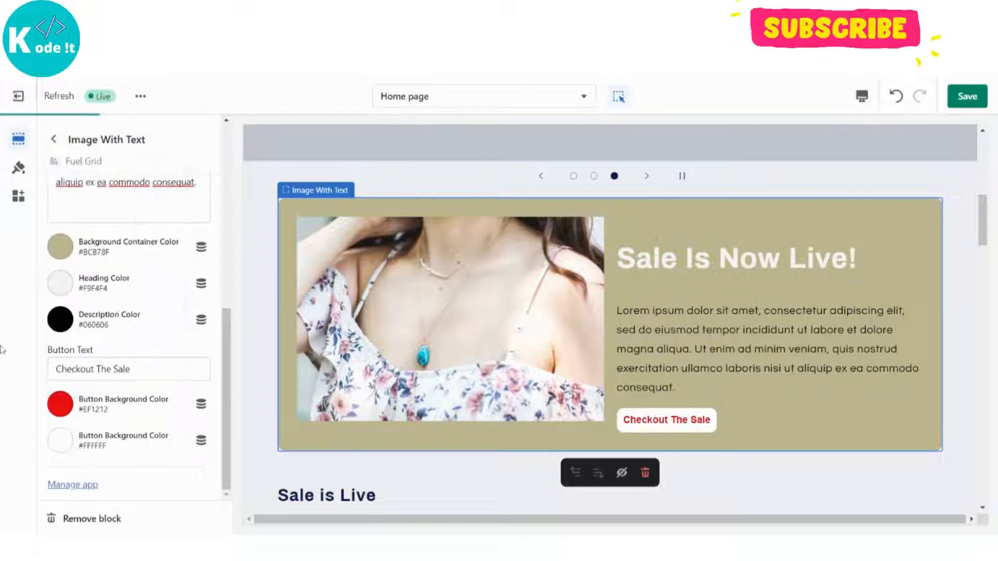
Try yellow #EEE90F and olive #AEAB19 for the second Button Background Color setting, and settle on #C1BE39.
left_click(61, 448)
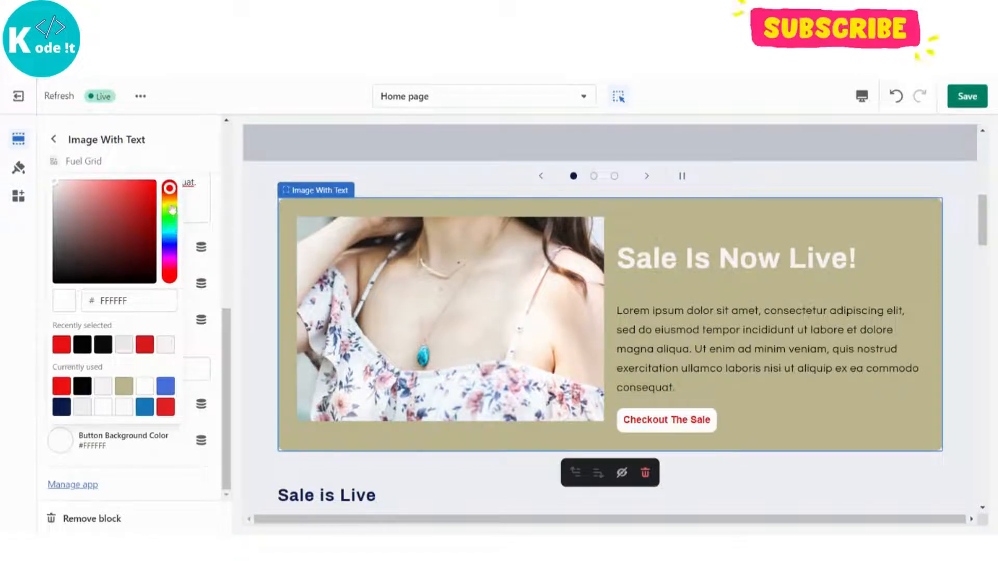
left_click(170, 203)
left_click(151, 186)
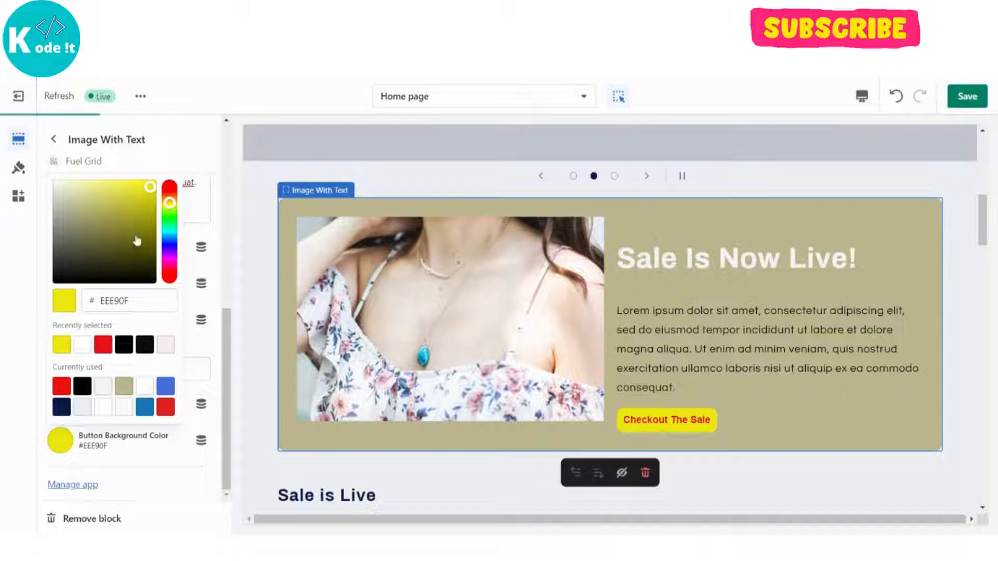
left_click(142, 215)
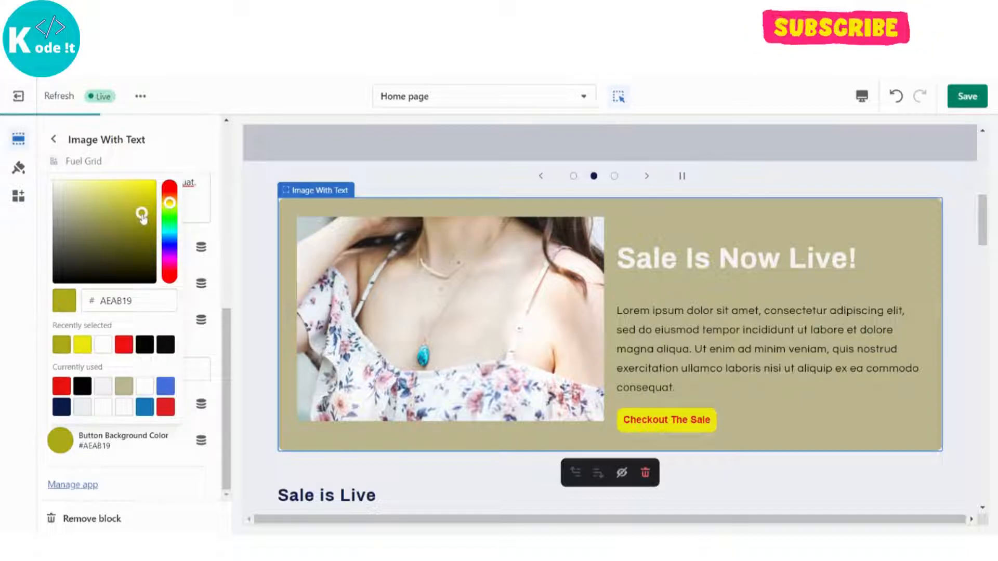
left_click(125, 205)
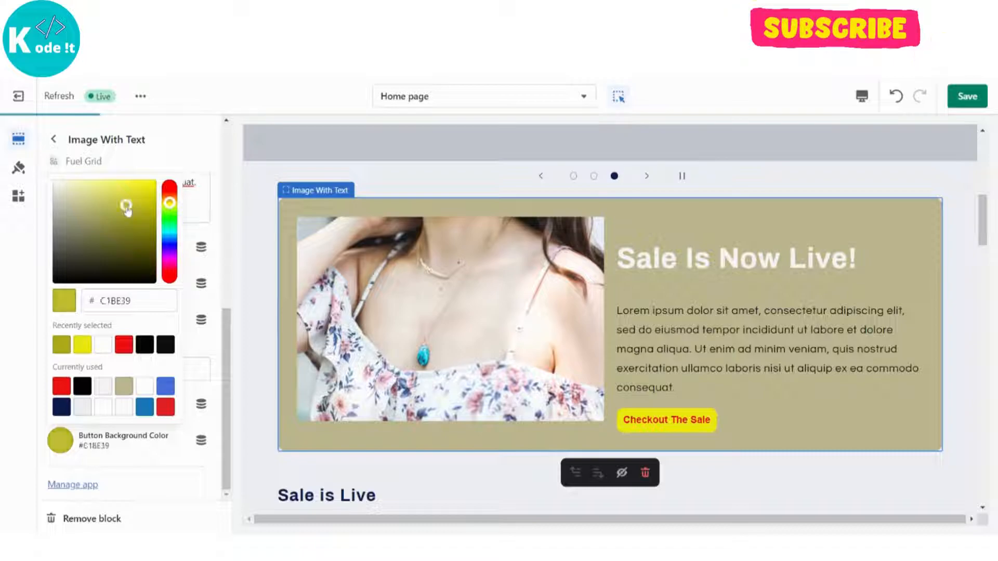
left_click(36, 315)
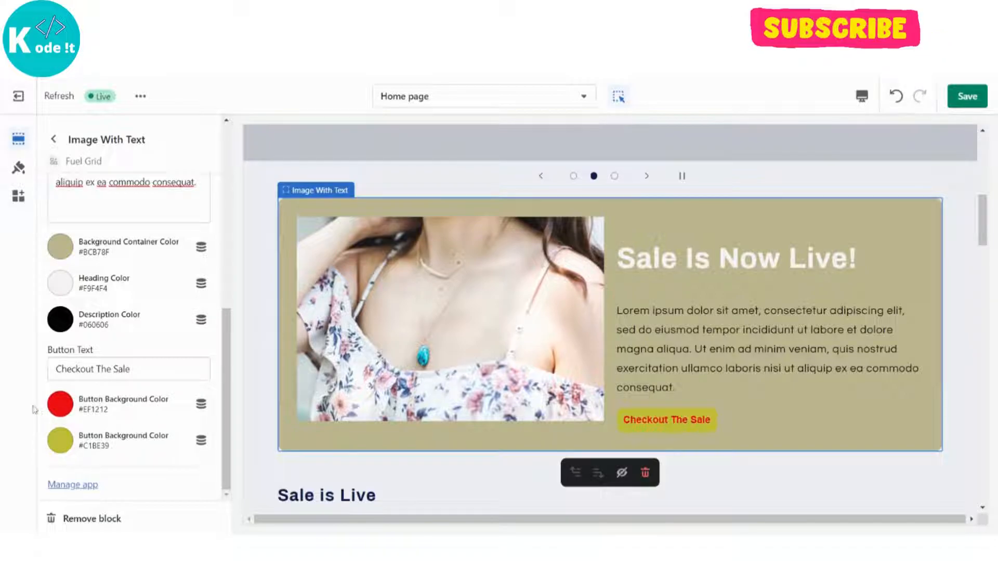
Save the home page changes and view the Image With Text block on the storefront, below the slideshow.
scroll(165, 465, "up", 3)
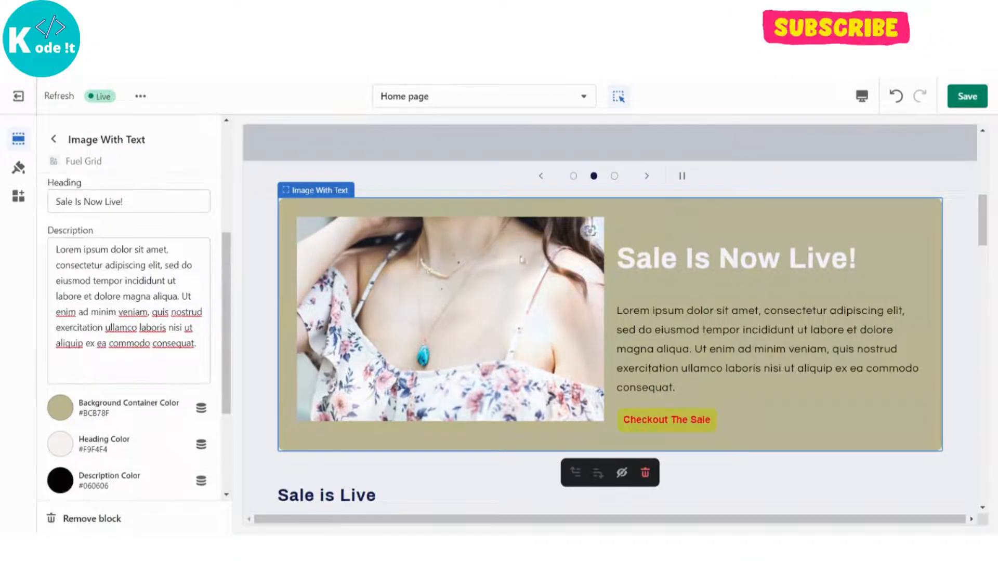
left_click(972, 106)
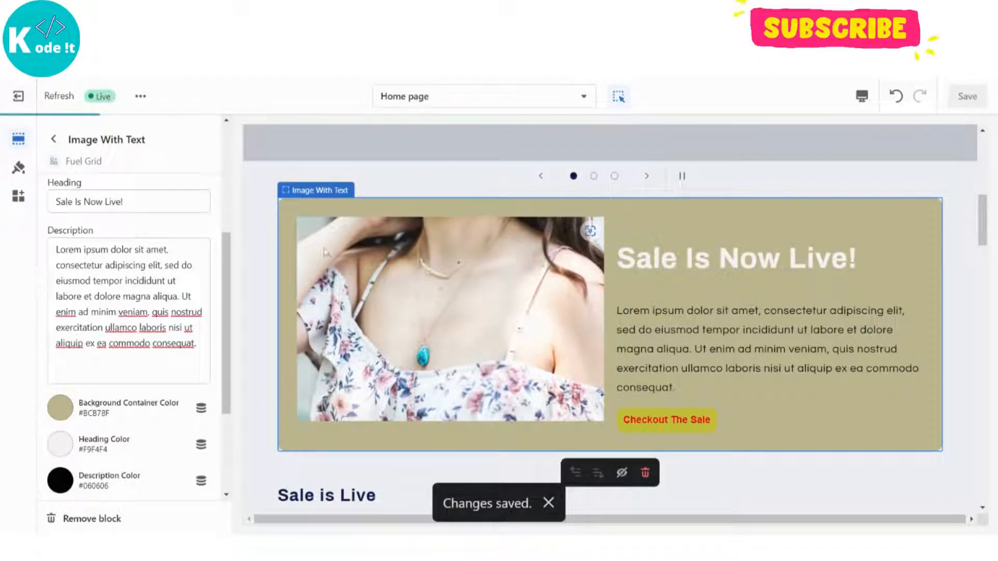
left_click(140, 97)
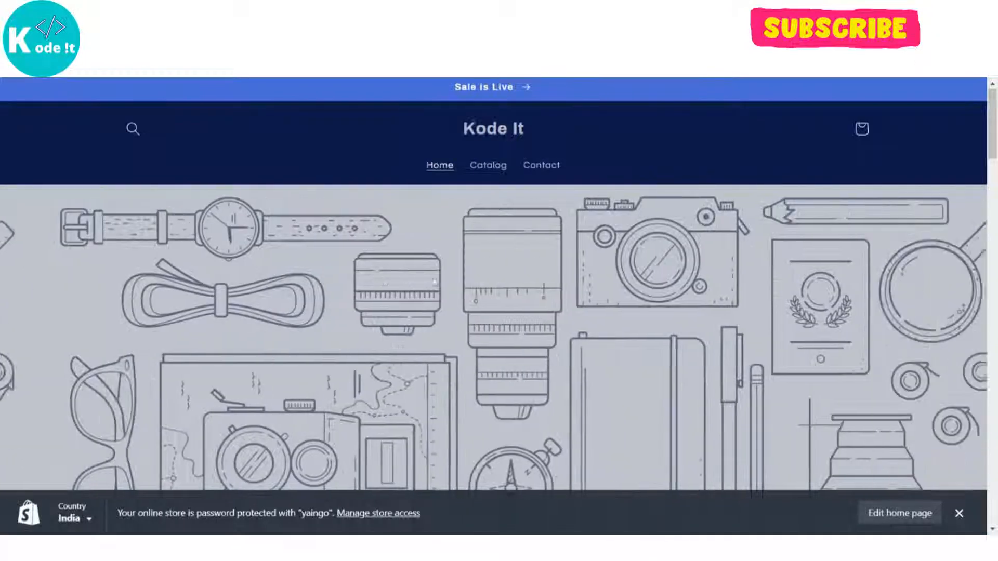
scroll(433, 281, "down", 2)
scroll(435, 281, "down", 3)
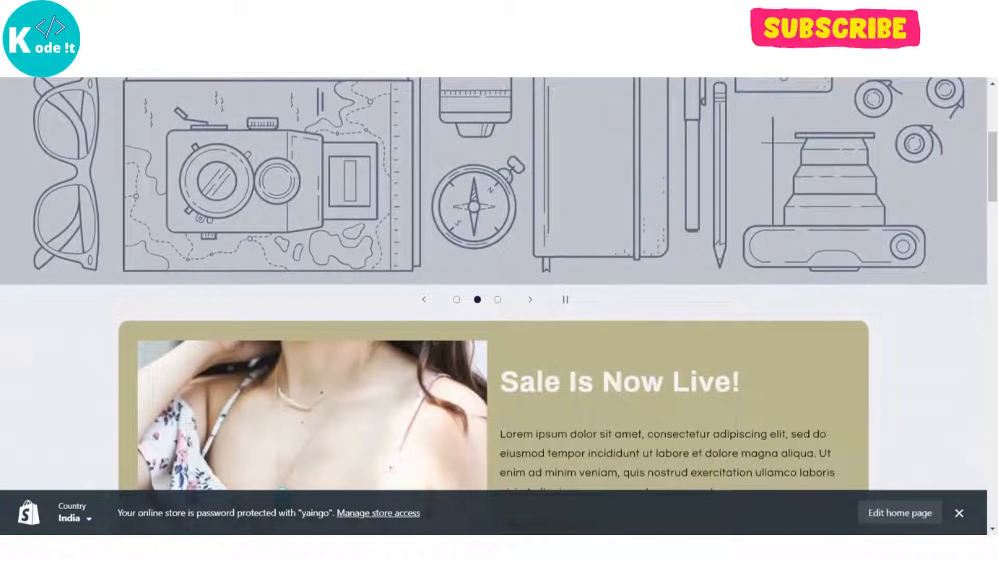
scroll(435, 282, "down", 3)
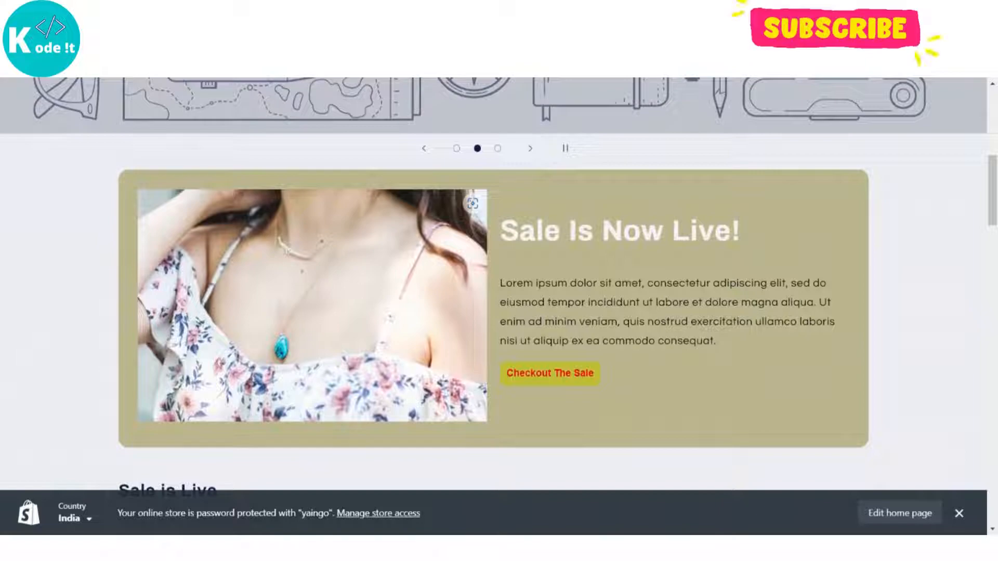